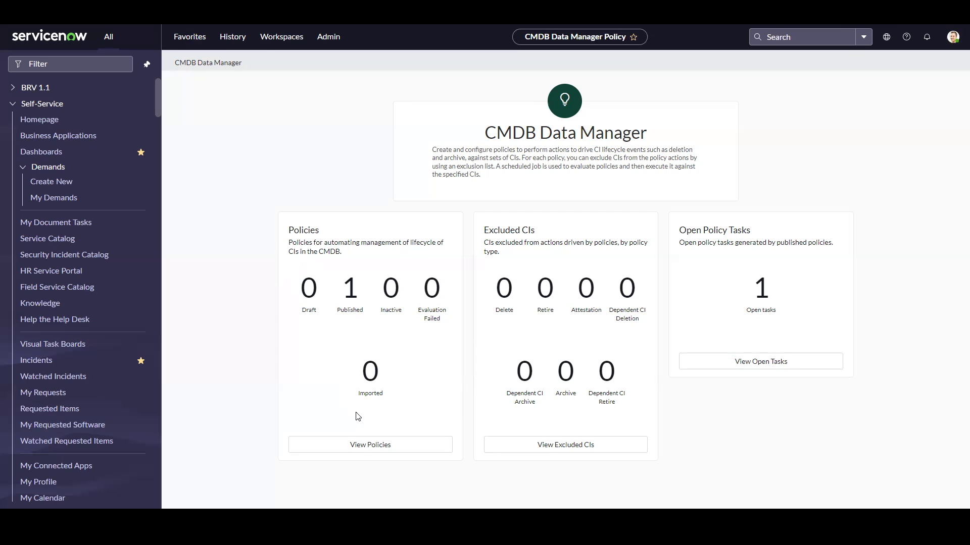
# - Open Test Attestation Policy, keeping type Attestation, assignment group Managed By Group and 5 due days
pyautogui.click(365, 447)
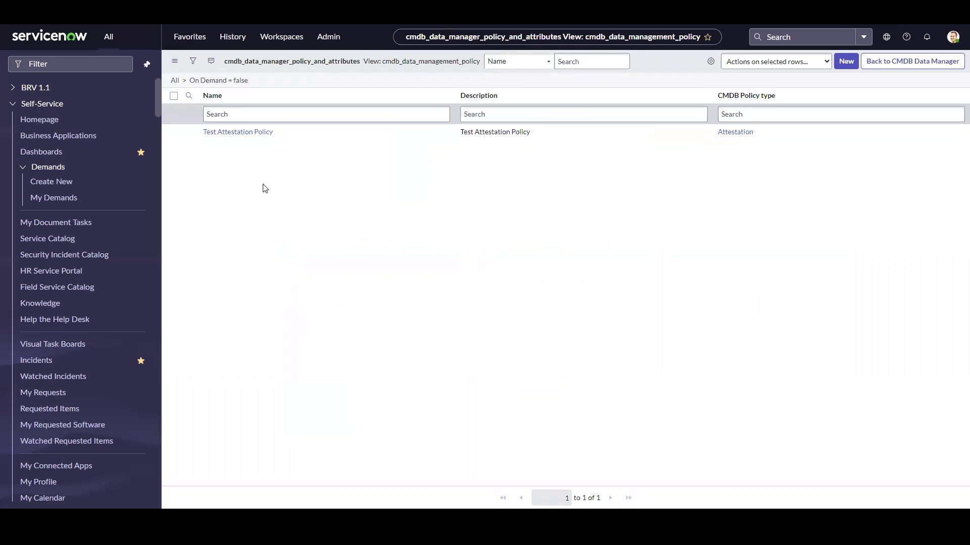
pyautogui.click(249, 133)
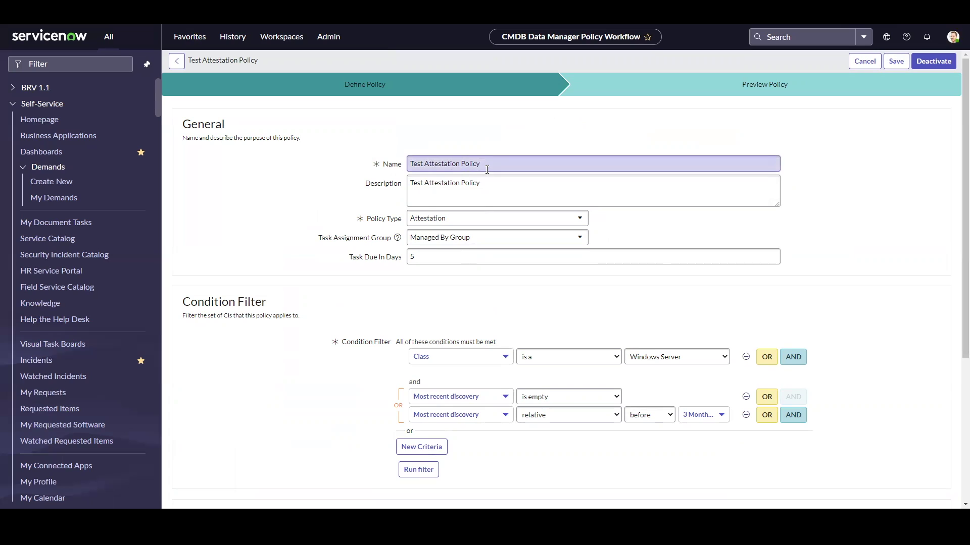
pyautogui.click(581, 219)
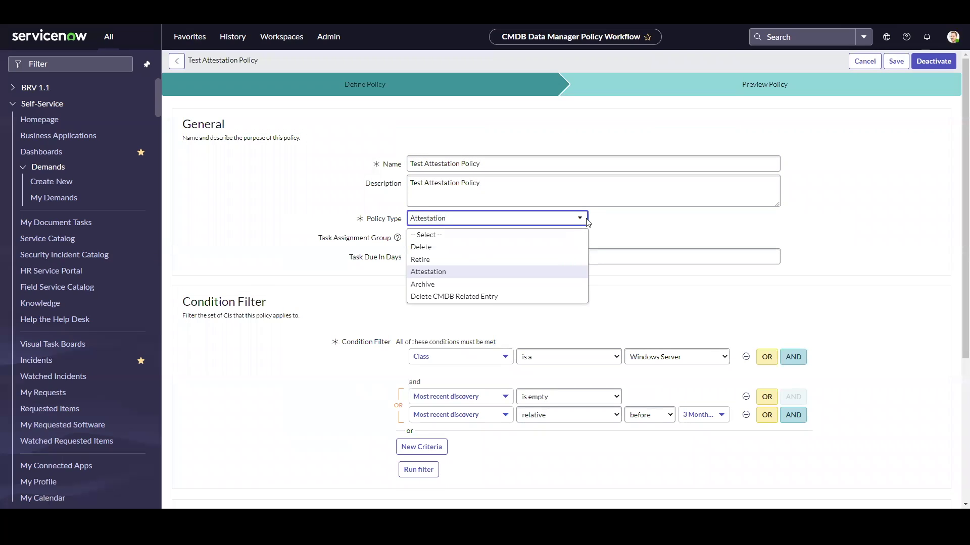
pyautogui.click(588, 222)
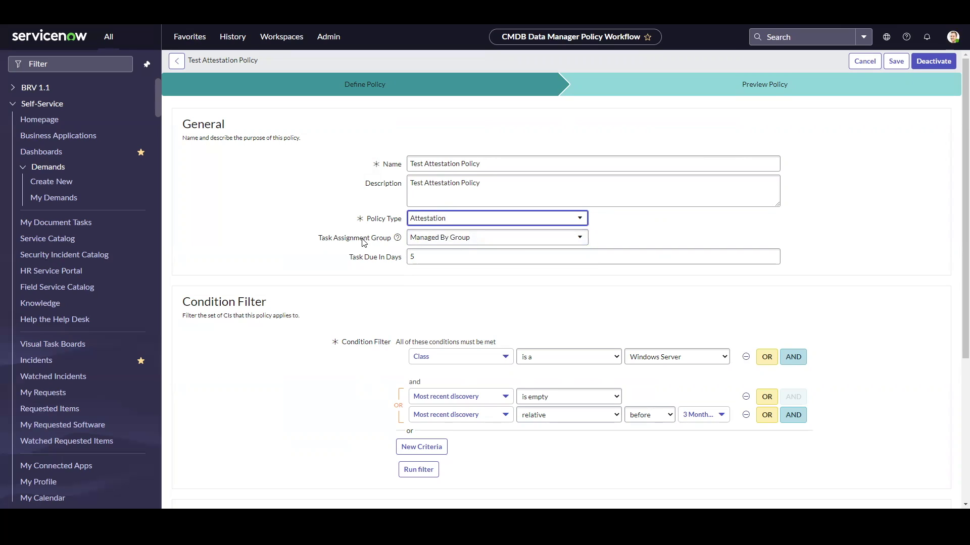
pyautogui.click(585, 238)
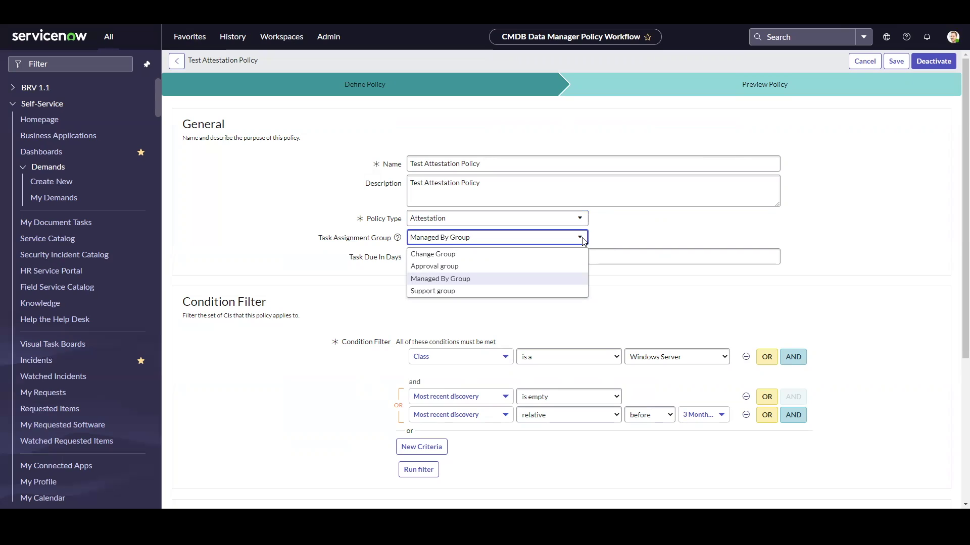
pyautogui.click(582, 238)
pyautogui.click(424, 256)
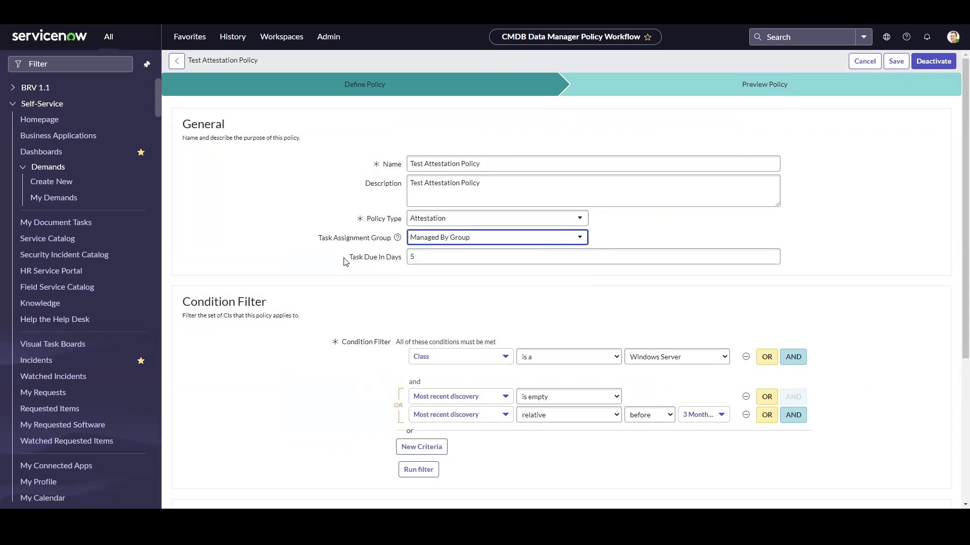
pyautogui.scroll(-3, 345, 261)
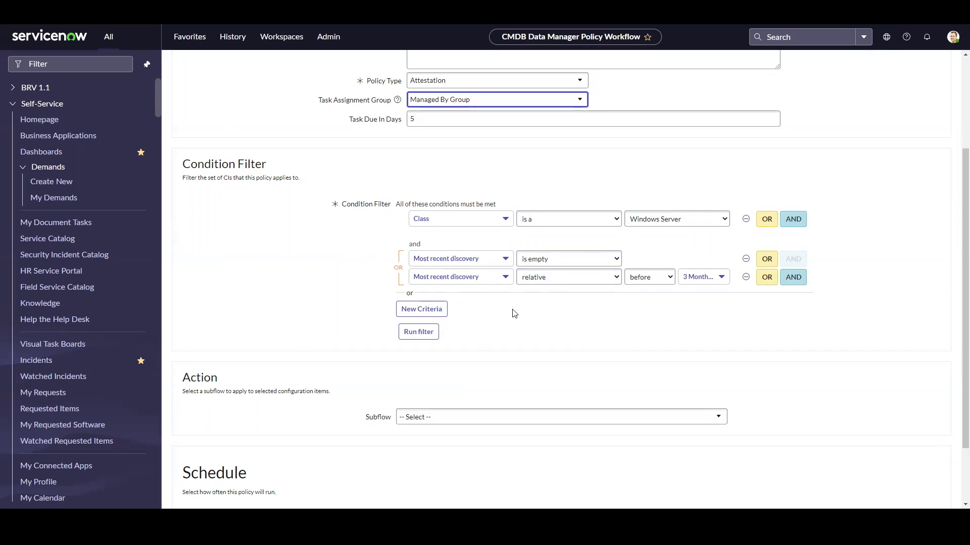
pyautogui.scroll(-2, 286, 400)
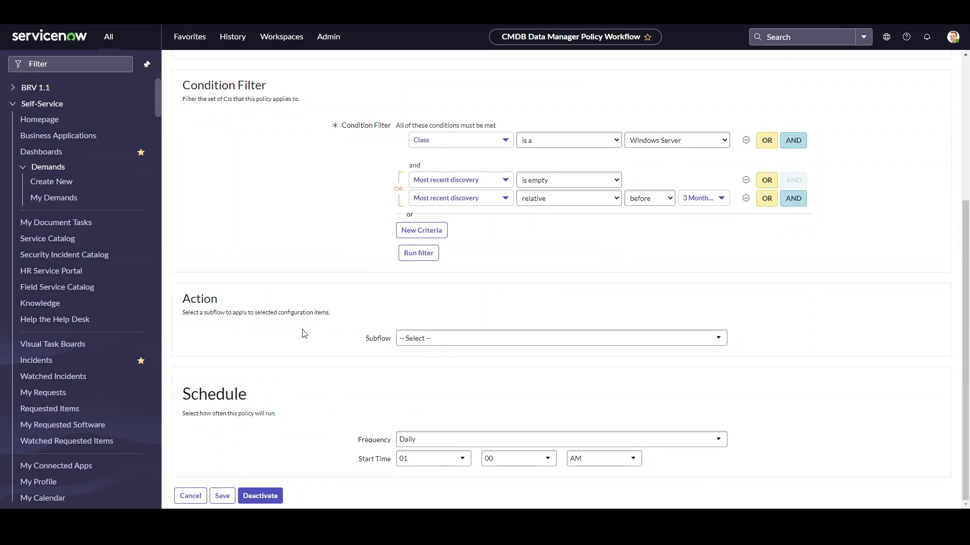
# - Save the policy back to draft, preview its impact of 80 CIs and 1 task, and publish it
pyautogui.click(222, 496)
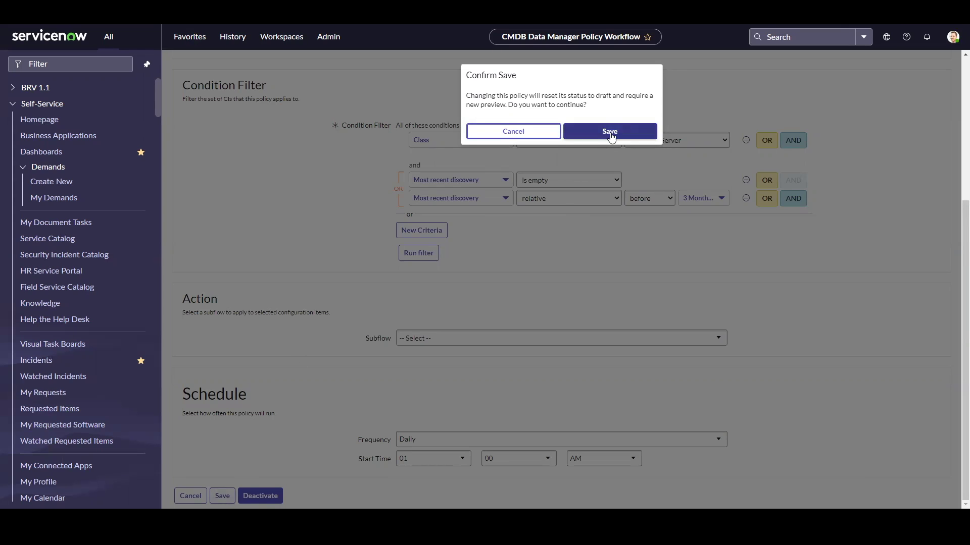
pyautogui.click(611, 132)
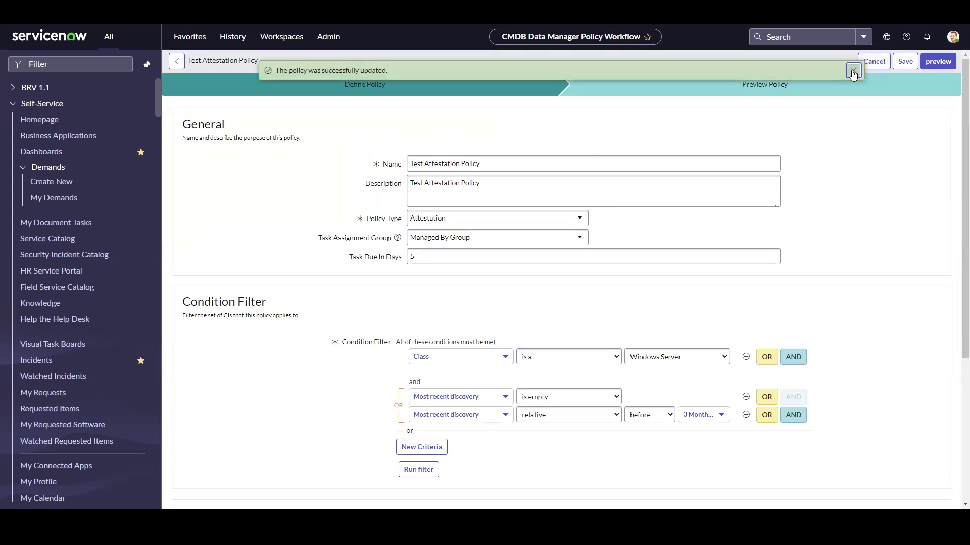
pyautogui.click(852, 71)
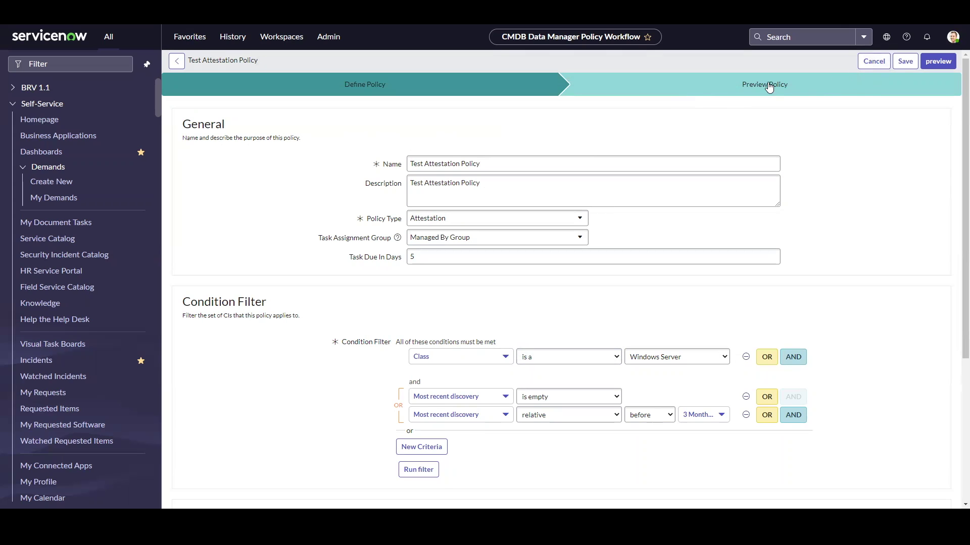
pyautogui.click(937, 62)
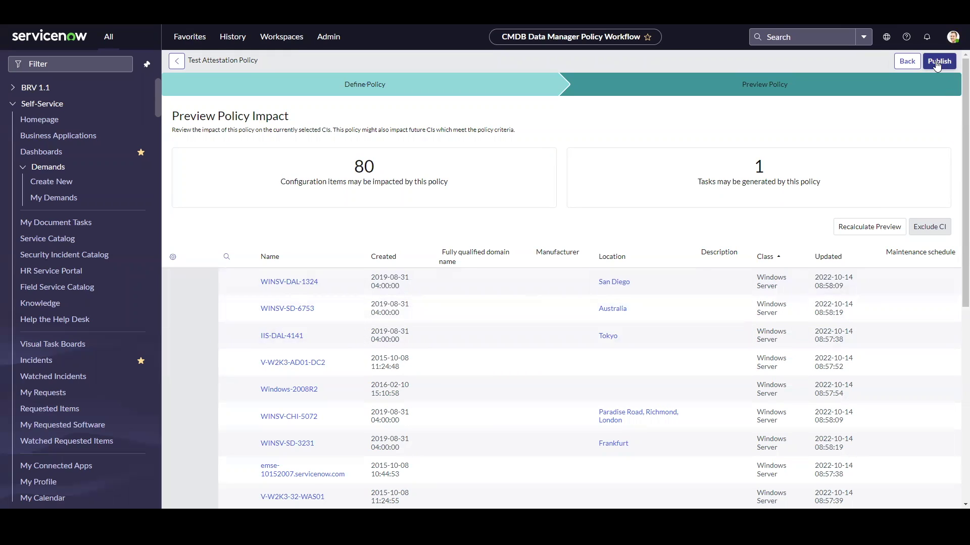
pyautogui.click(938, 62)
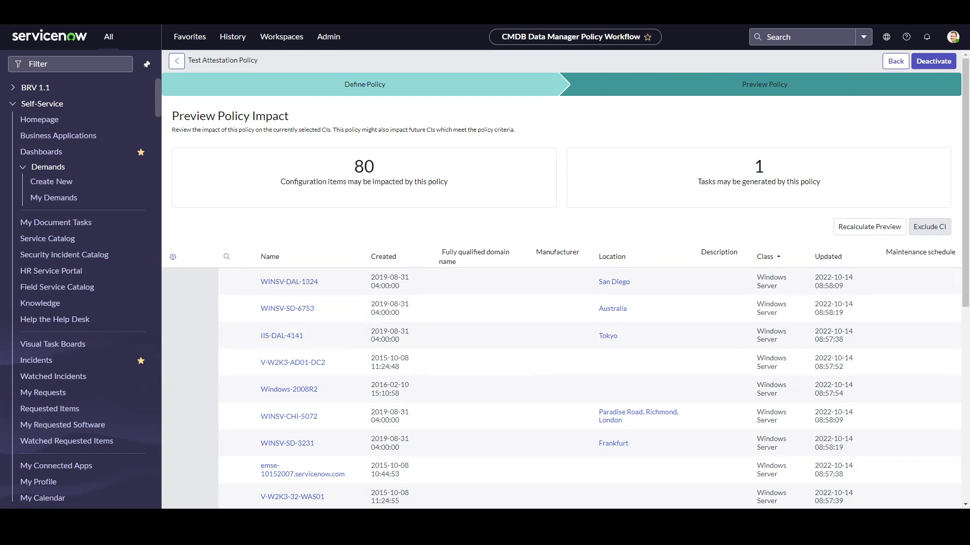
# - Execute the Test Attestation Policy Policy Processor job now from System Definition > Scheduled Jobs
pyautogui.click(121, 65)
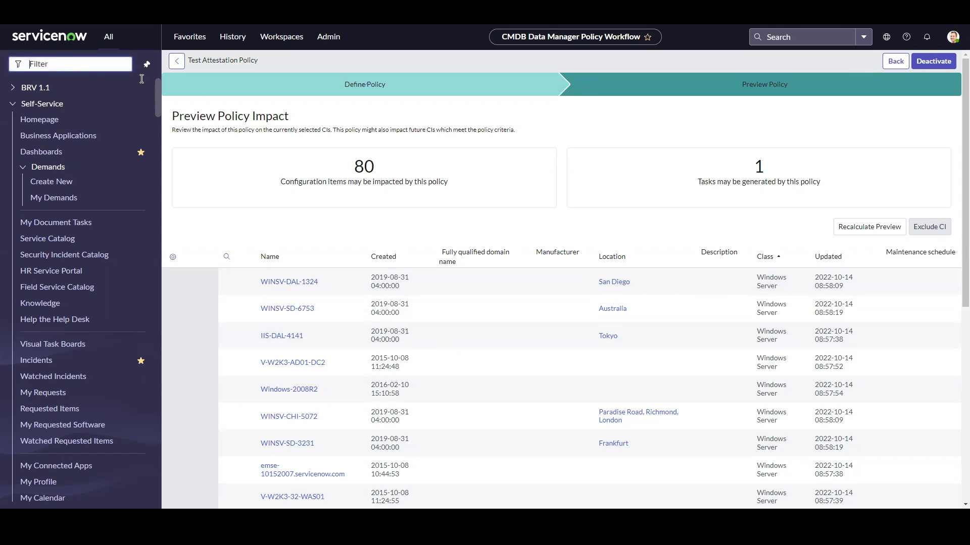
pyautogui.write('scheduled job')
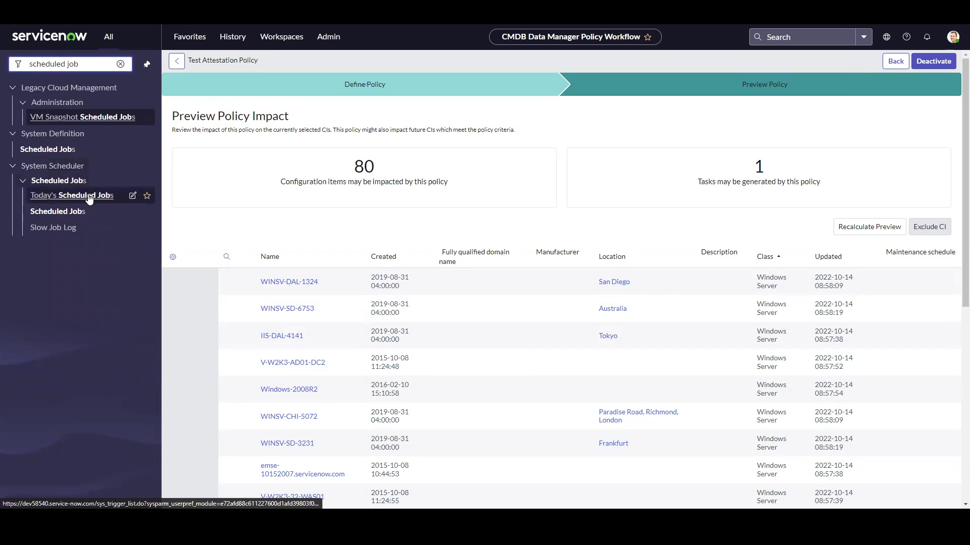
pyautogui.click(66, 150)
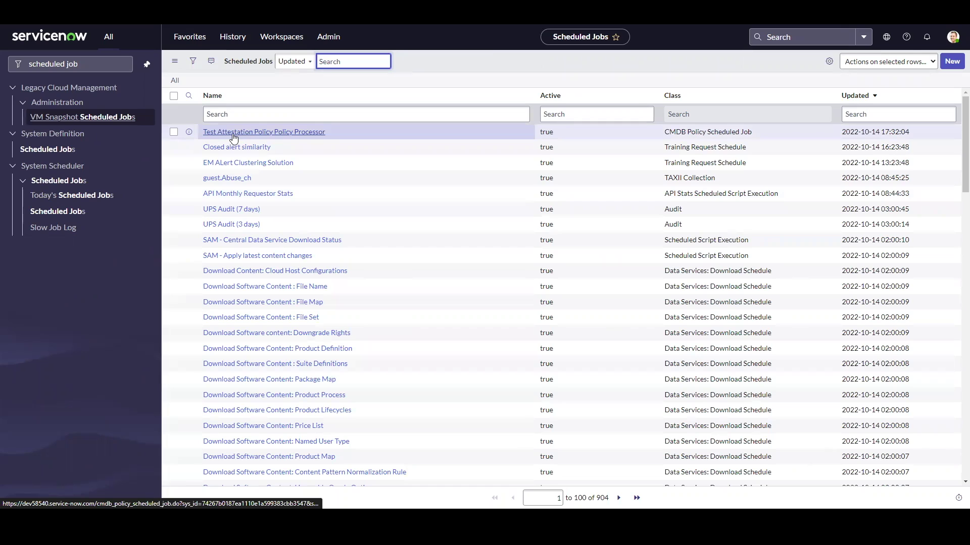
pyautogui.click(299, 133)
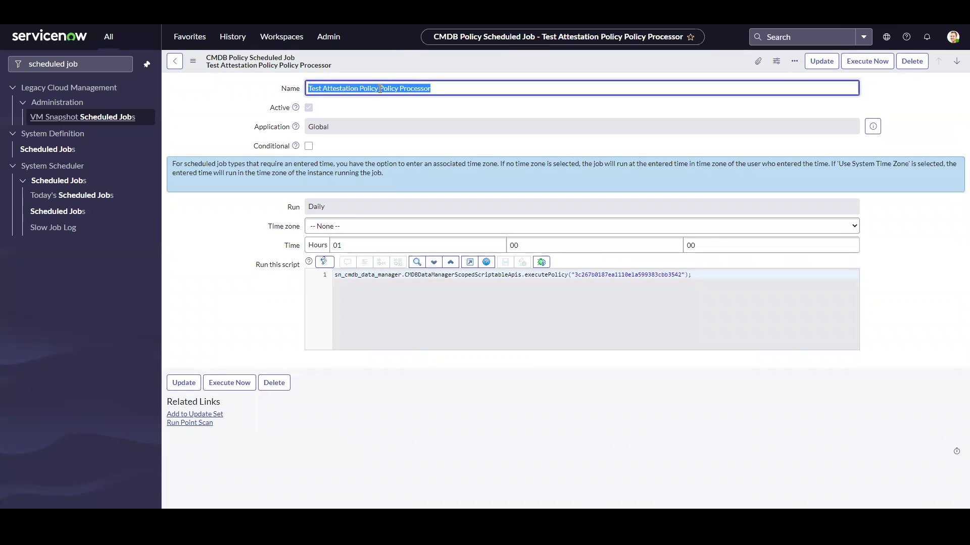
pyautogui.click(380, 89)
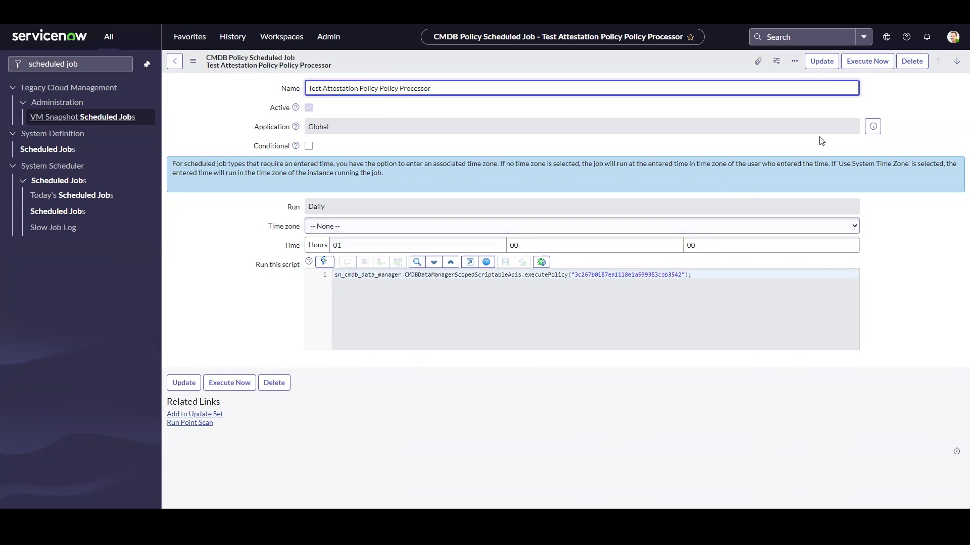
pyautogui.click(866, 63)
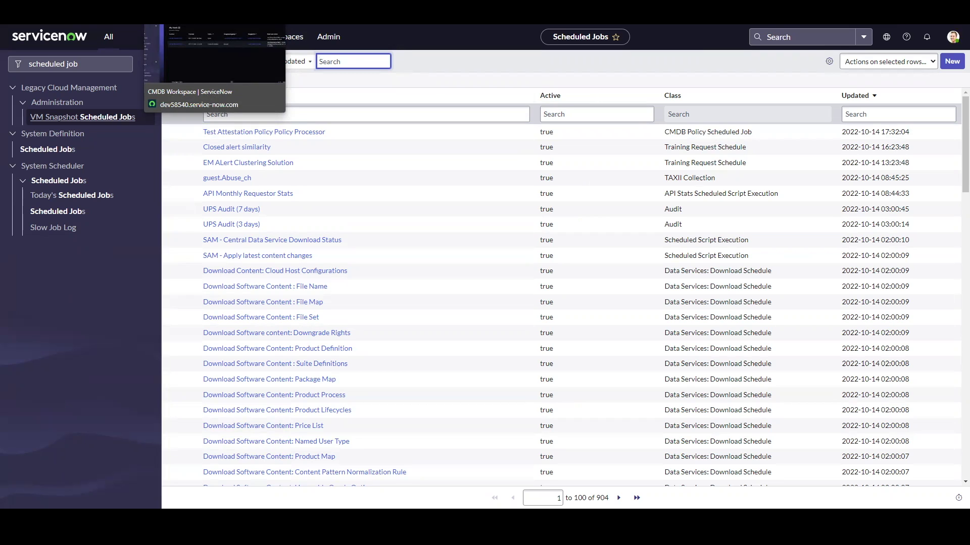
# - Open attestation task CMDBTASK0001004 from My Work in the CMDB Workspace tab
pyautogui.click(212, 12)
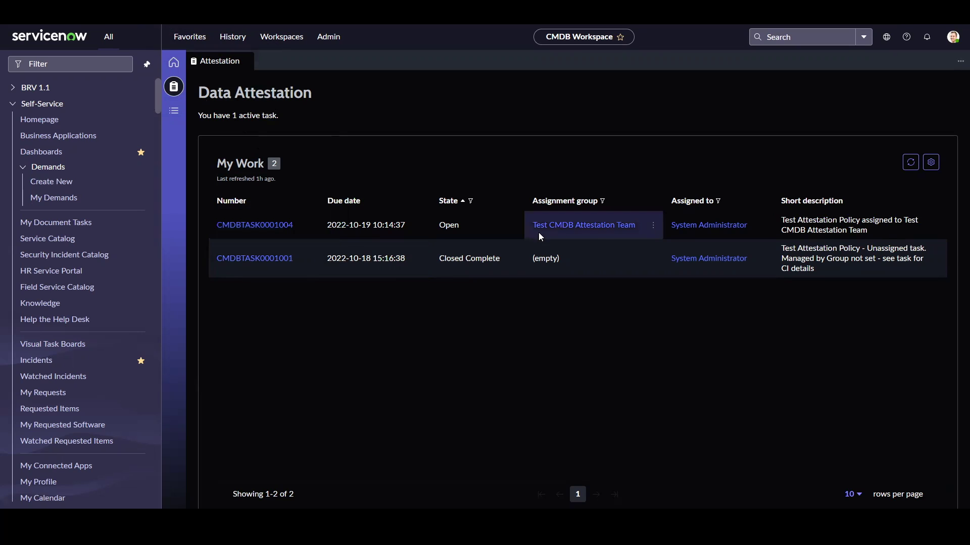
pyautogui.click(257, 227)
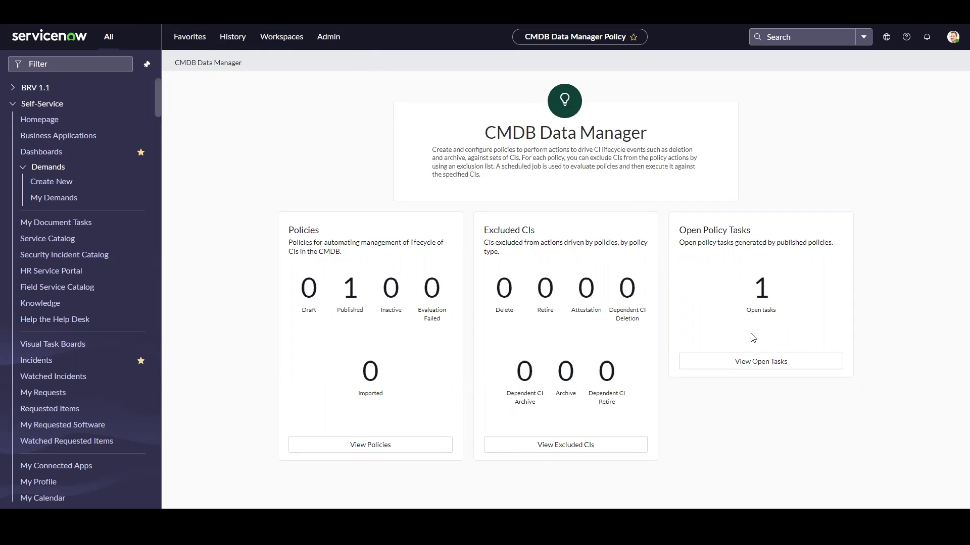
# - Open task CMDBTASK0001004 from the list of open policy tasks
pyautogui.click(757, 368)
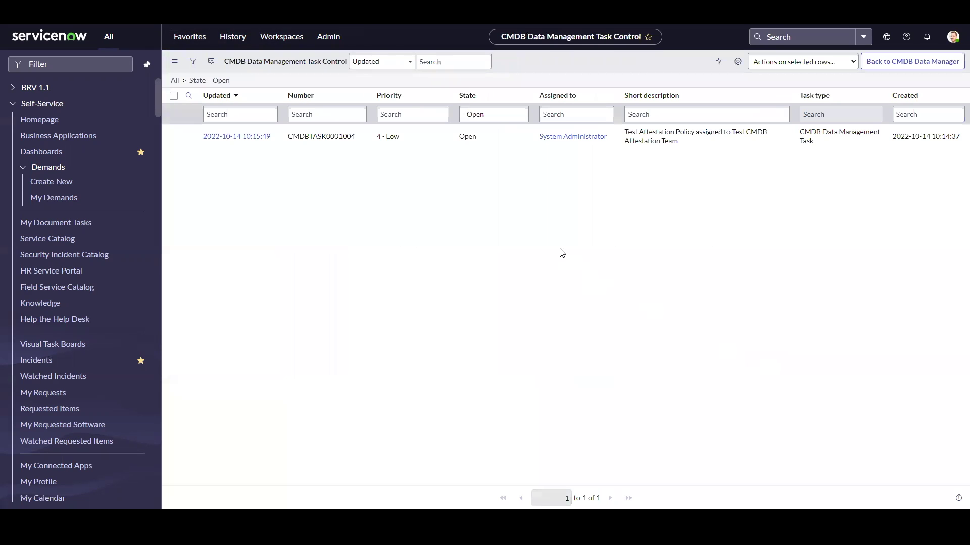
pyautogui.click(251, 139)
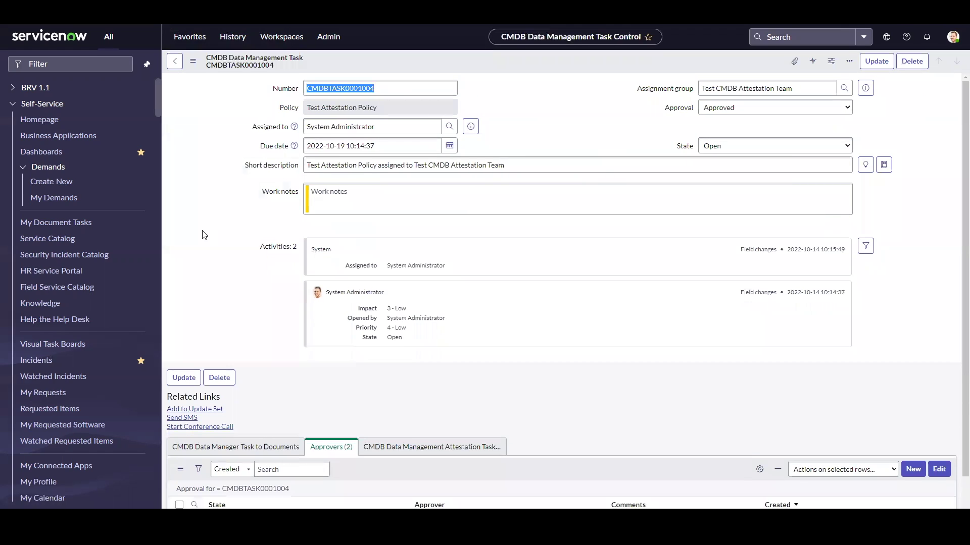
pyautogui.scroll(-2, 248, 235)
pyautogui.scroll(-1, 248, 235)
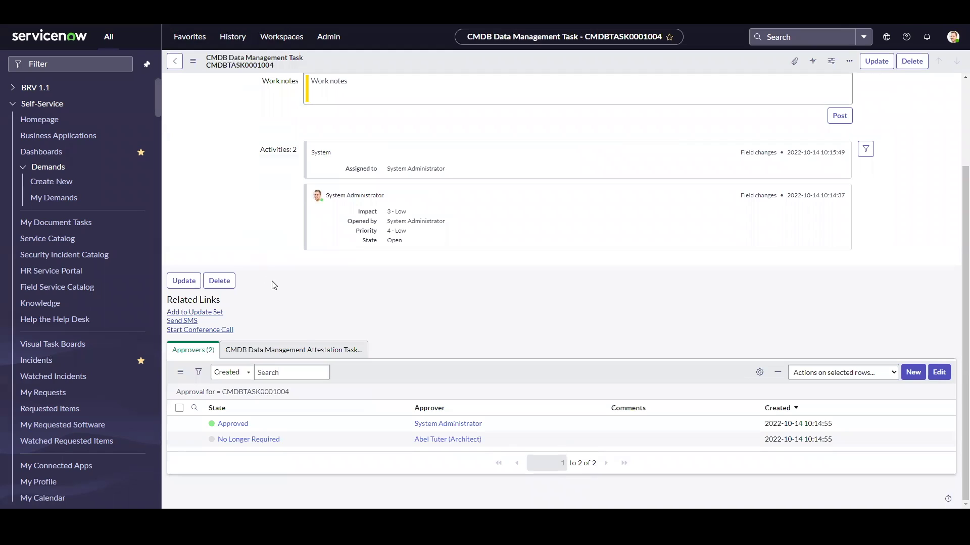
# - Review the CIs in its CMDB Data Management Attestation Task related list, then go back
pyautogui.click(299, 350)
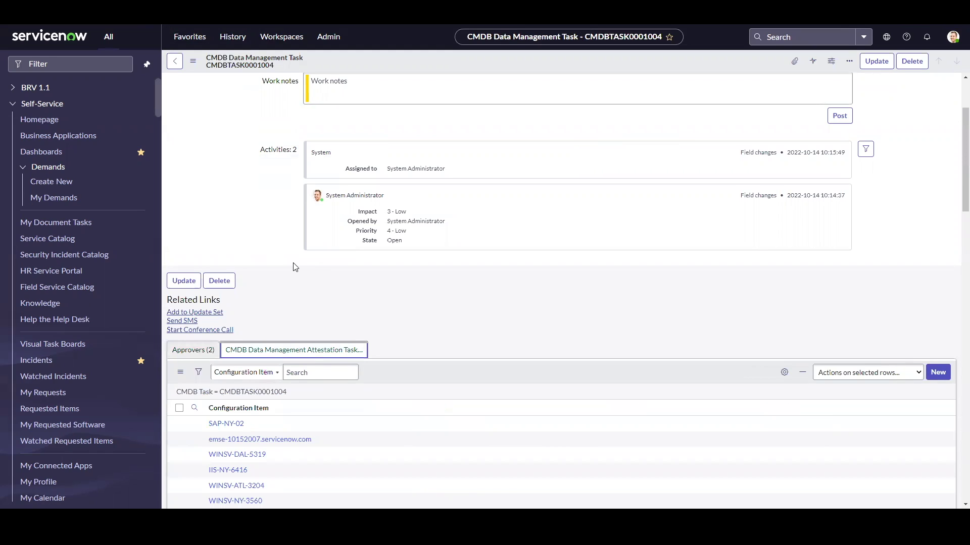
pyautogui.scroll(-4, 293, 277)
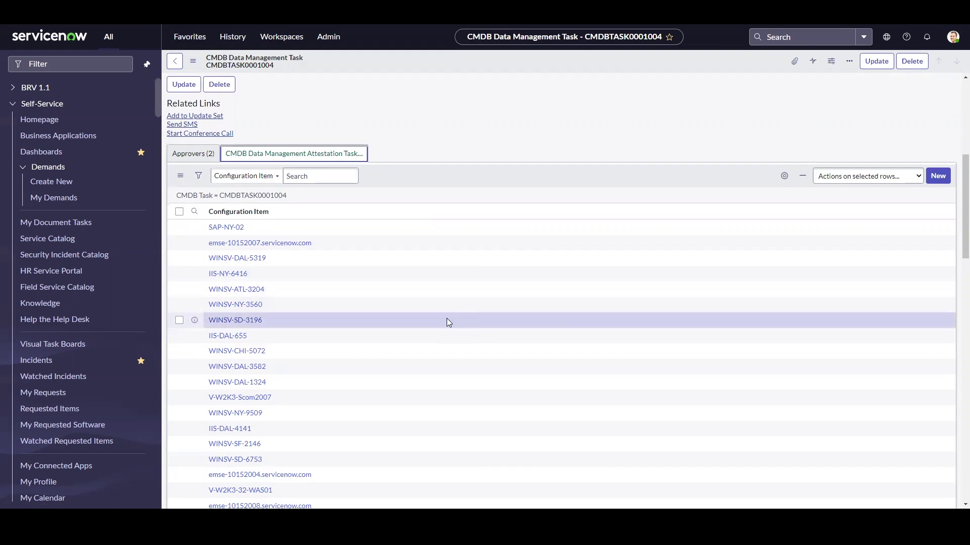
pyautogui.scroll(1, 446, 318)
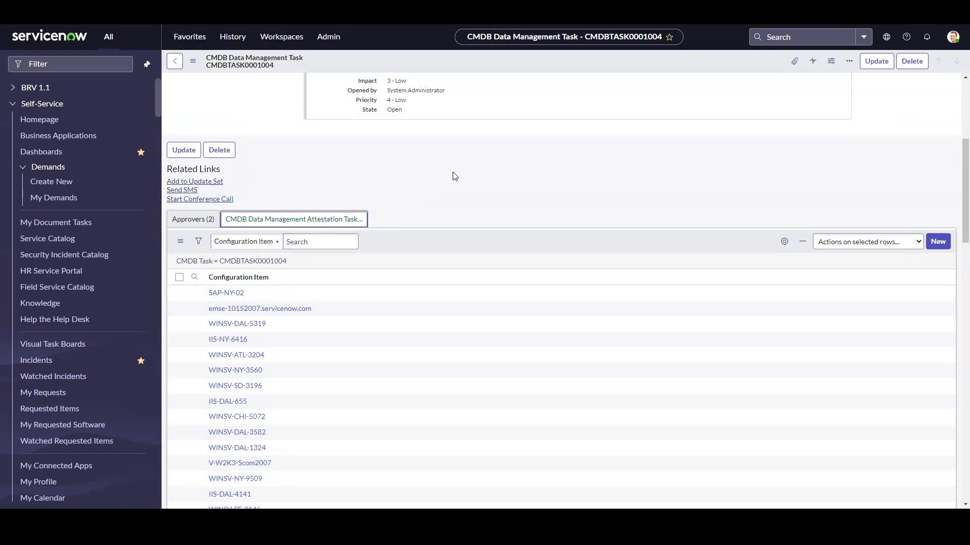
pyautogui.scroll(5, 457, 177)
pyautogui.hotkey('alt', 'Left')
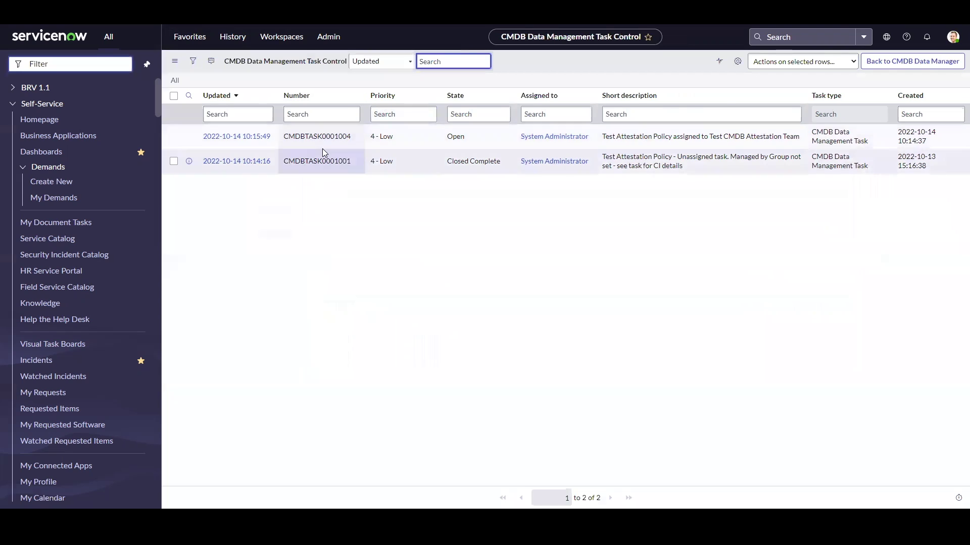
# - Go back to the Policy Executions list showing the latest run created 1 task for 80 CIs
pyautogui.hotkey('alt', 'Left')
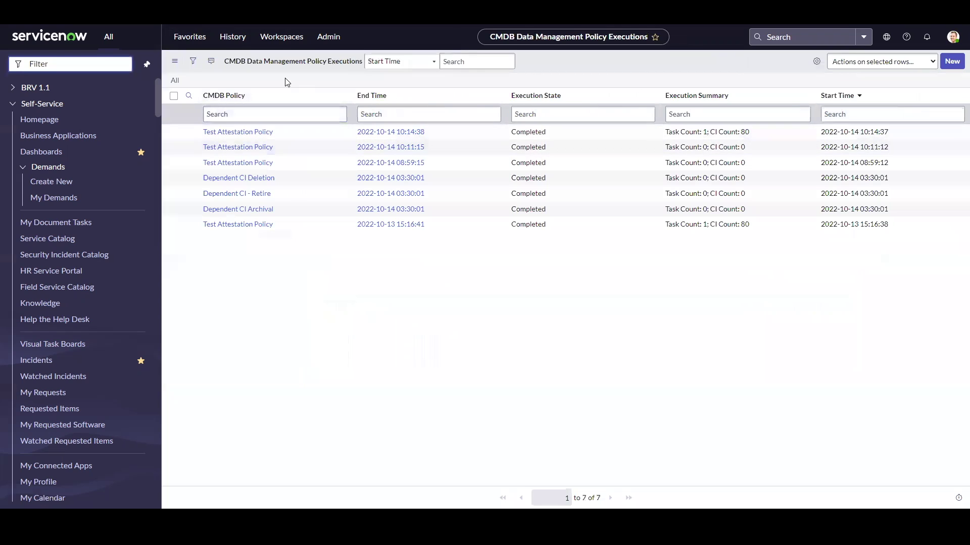